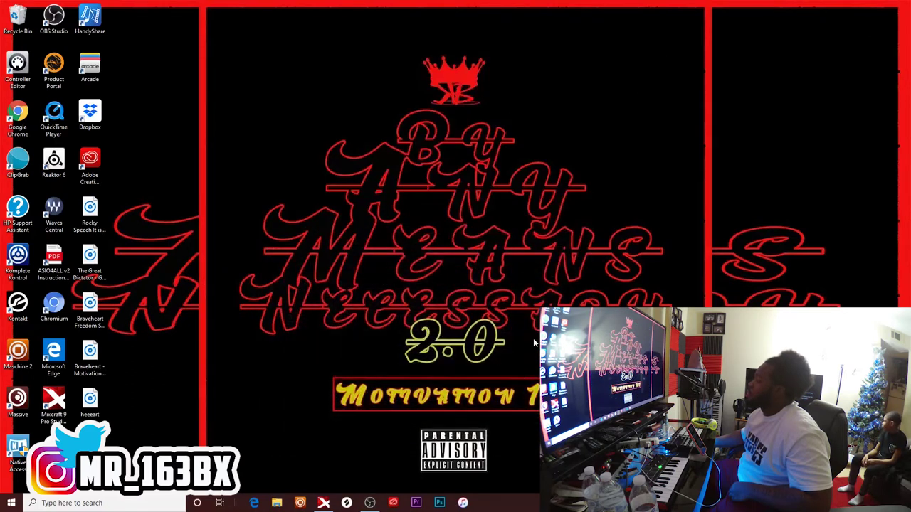
# Switch to Mixcraft and open the recent project I Suppose.mx9, discarding the unsaved changes in the current project.
pyautogui.click(323, 503)
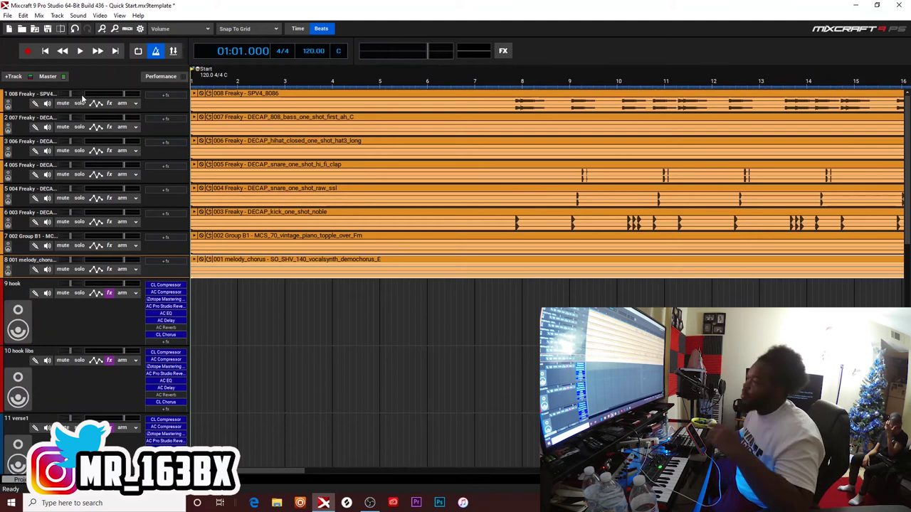
pyautogui.click(6, 16)
pyautogui.moveTo(89, 190)
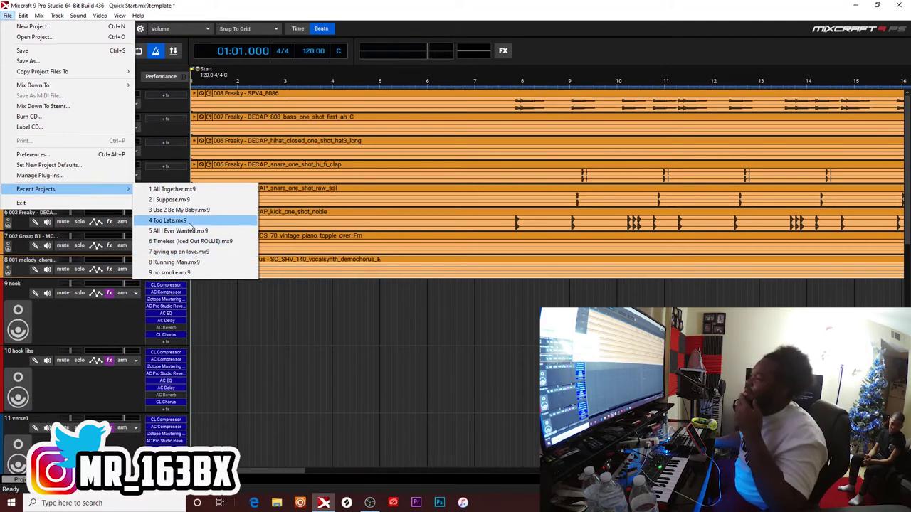
pyautogui.click(169, 202)
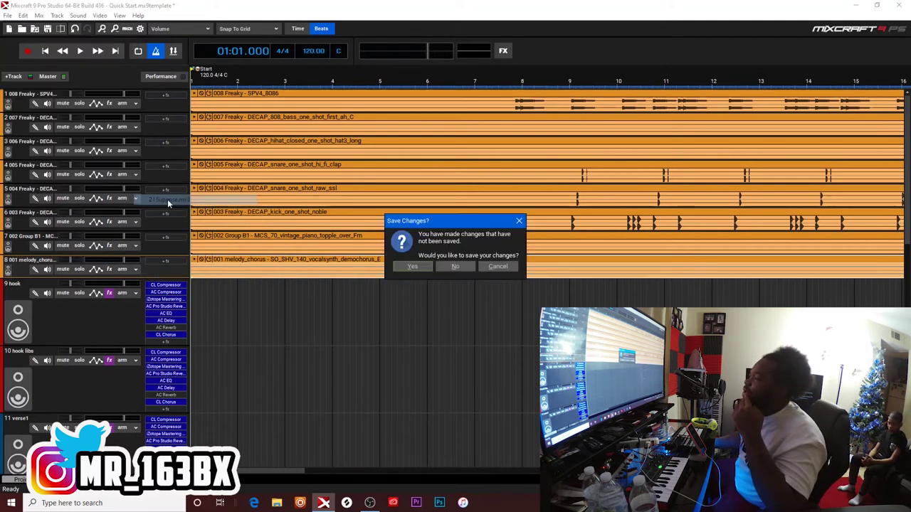
pyautogui.click(450, 266)
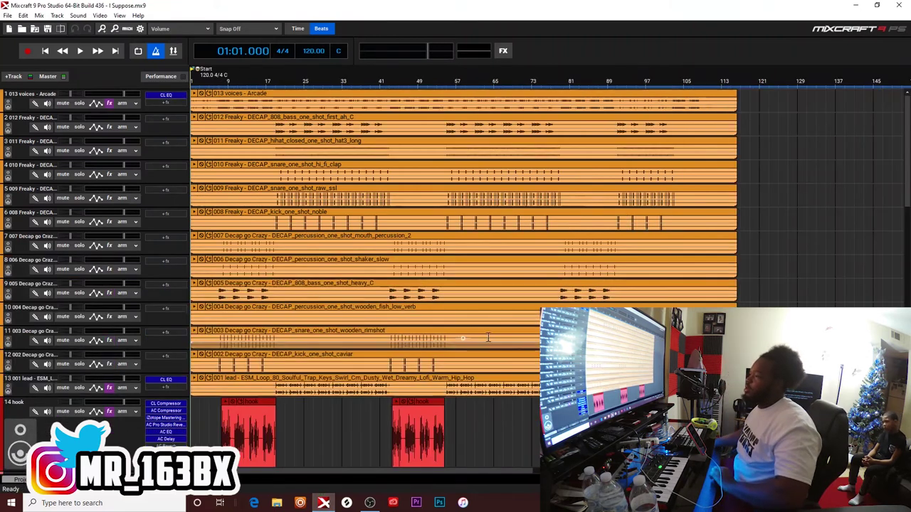
# Solo the verse1 track and play it from just before the start of its clip.
pyautogui.moveTo(906, 121); pyautogui.dragTo(906, 260)
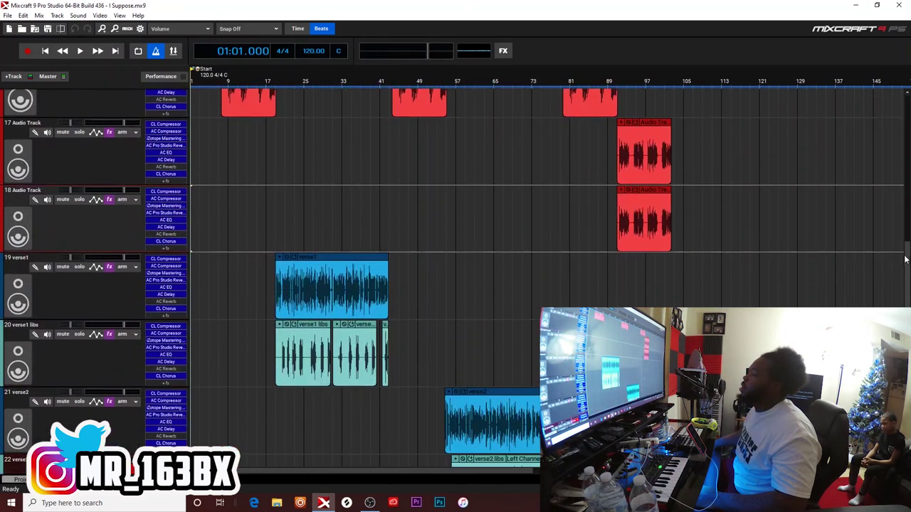
pyautogui.click(79, 267)
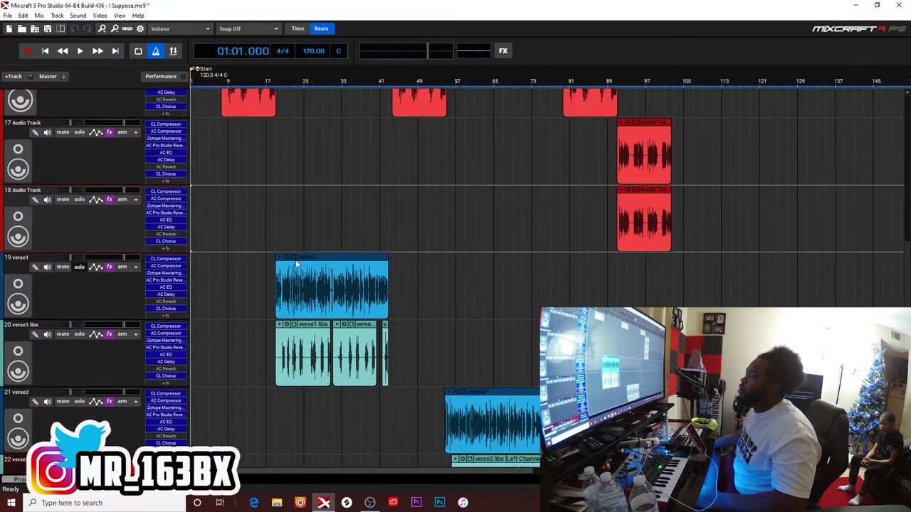
pyautogui.click(274, 249)
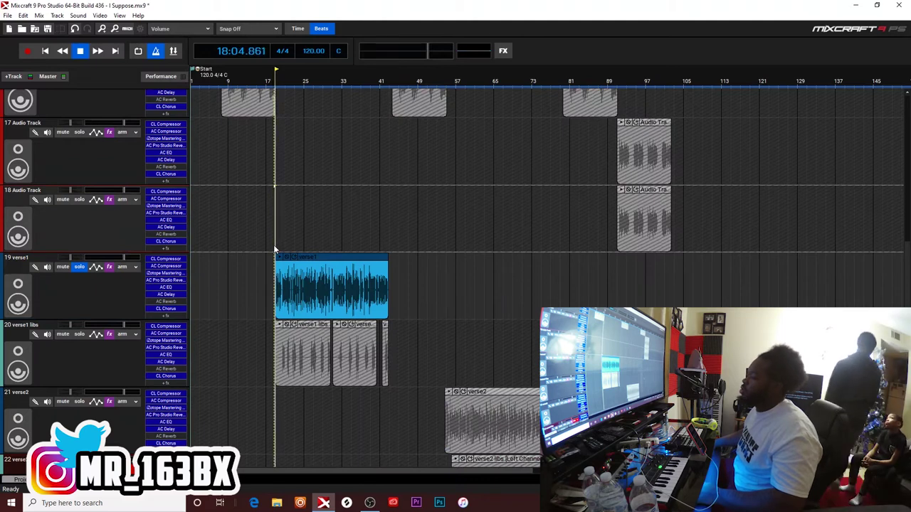
pyautogui.press('space')
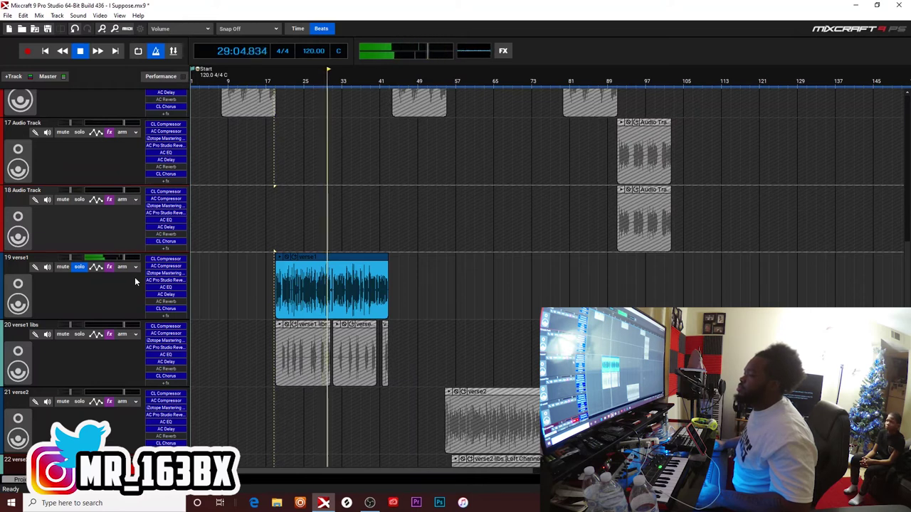
pyautogui.press('space')
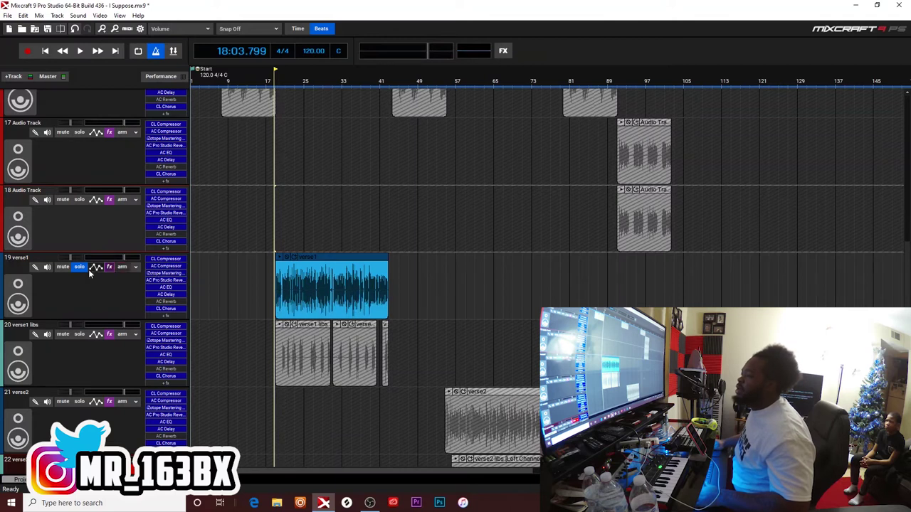
# Open the verse1 track's effect list beside its clip and play the verse with iZotope Mastering Essentials enabled.
pyautogui.click(109, 268)
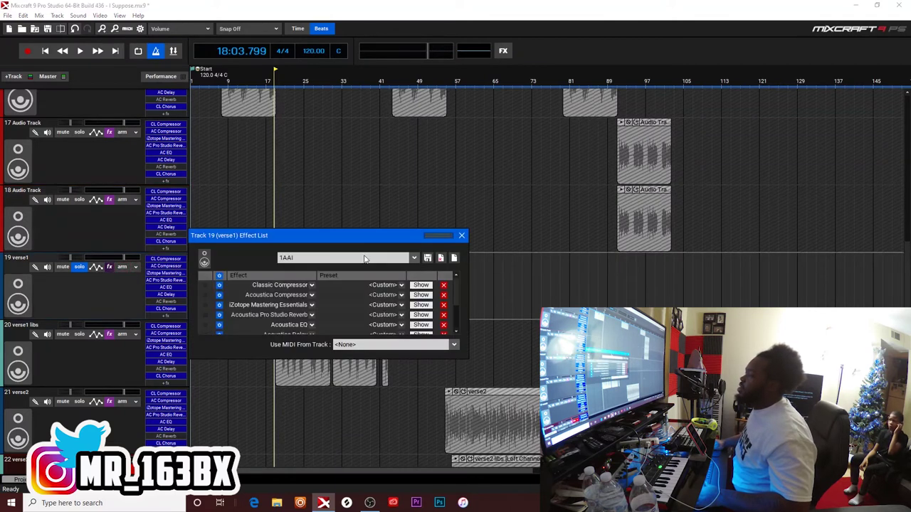
pyautogui.moveTo(326, 235); pyautogui.dragTo(350, 216)
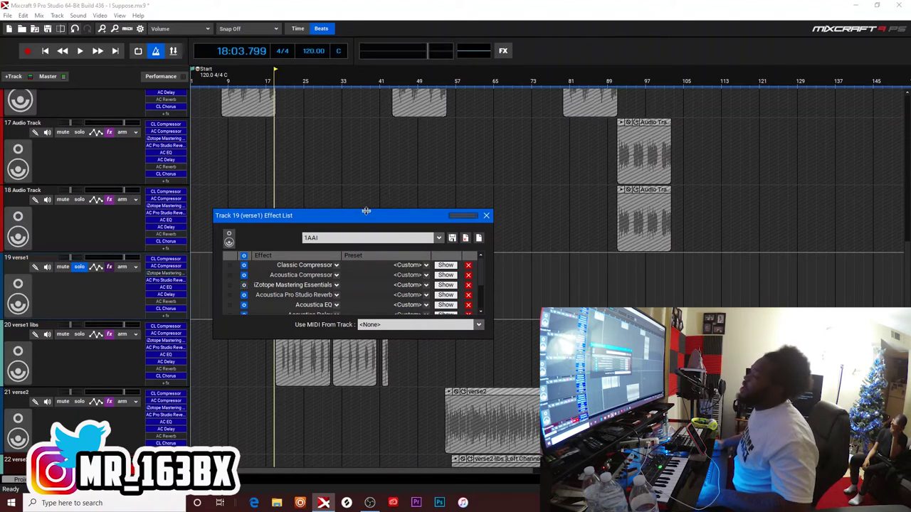
pyautogui.moveTo(446, 217); pyautogui.dragTo(590, 216)
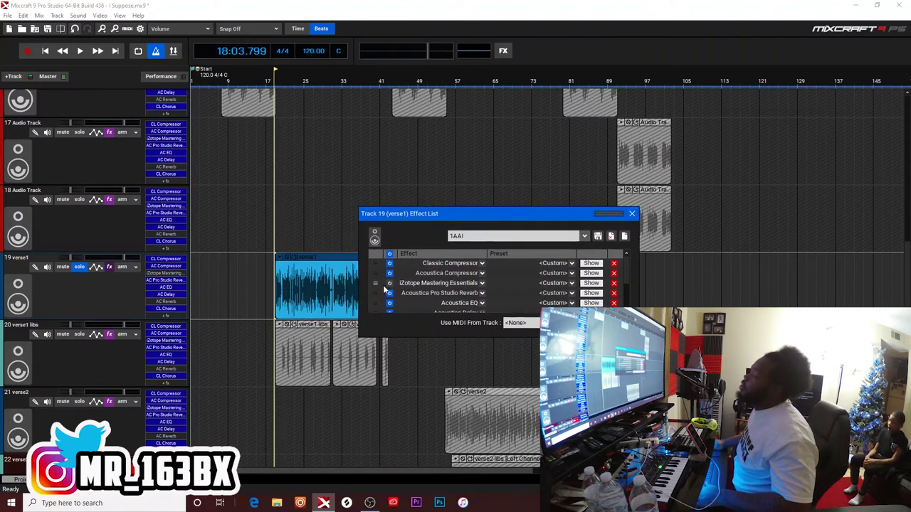
pyautogui.click(389, 284)
pyautogui.press('space')
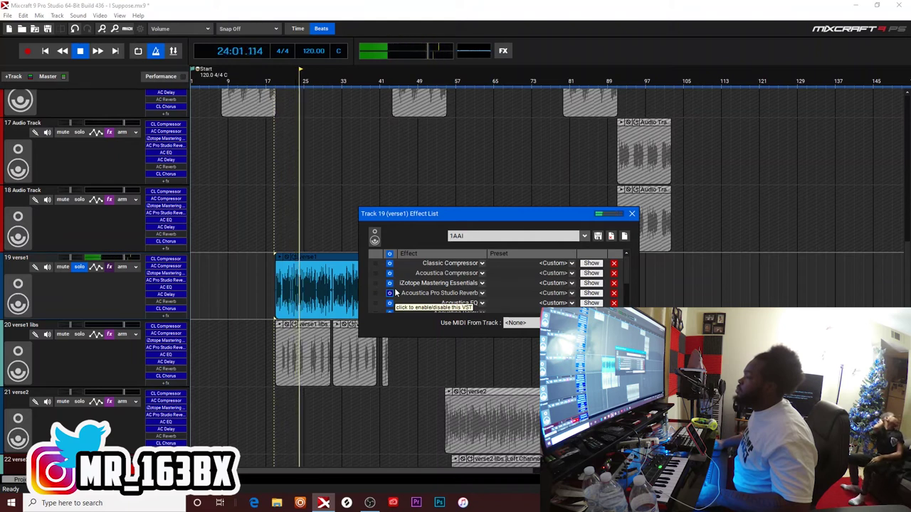
pyautogui.press('space')
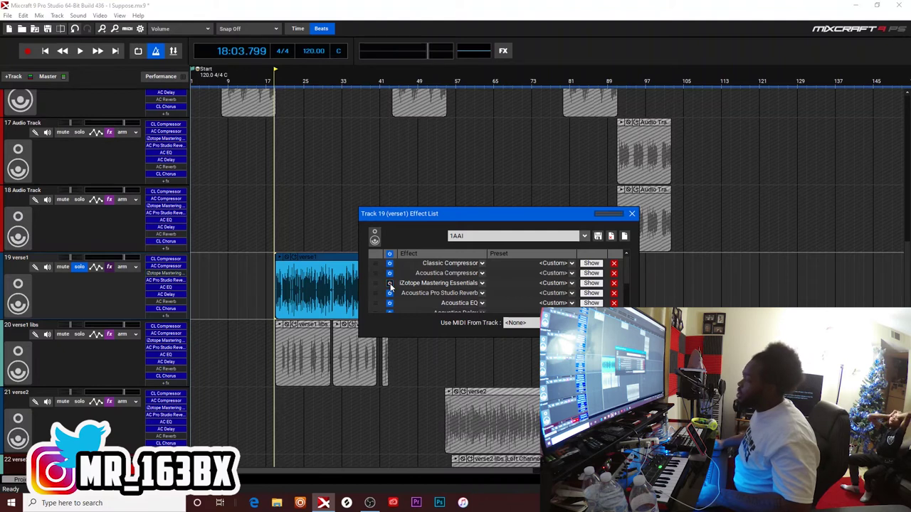
# Play the verse with iZotope Mastering Essentials bypassed, and re-enable the effect.
pyautogui.press('space')
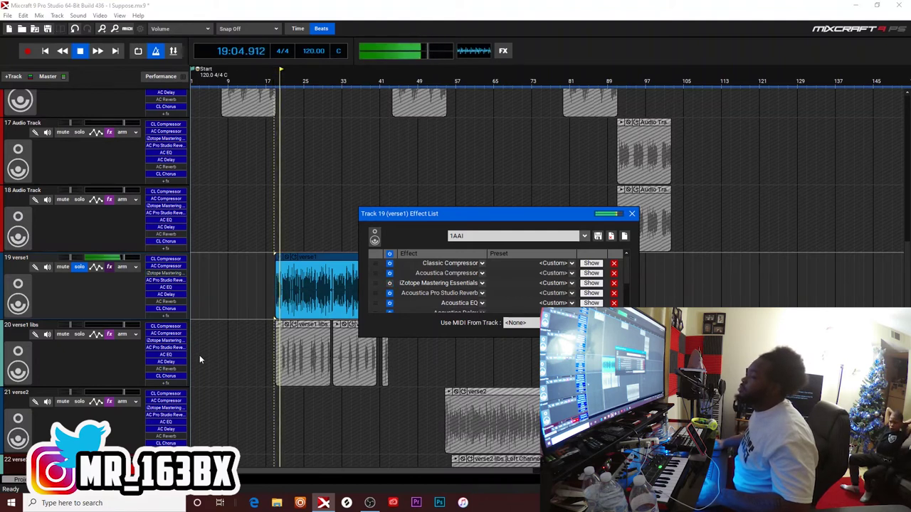
pyautogui.press('space')
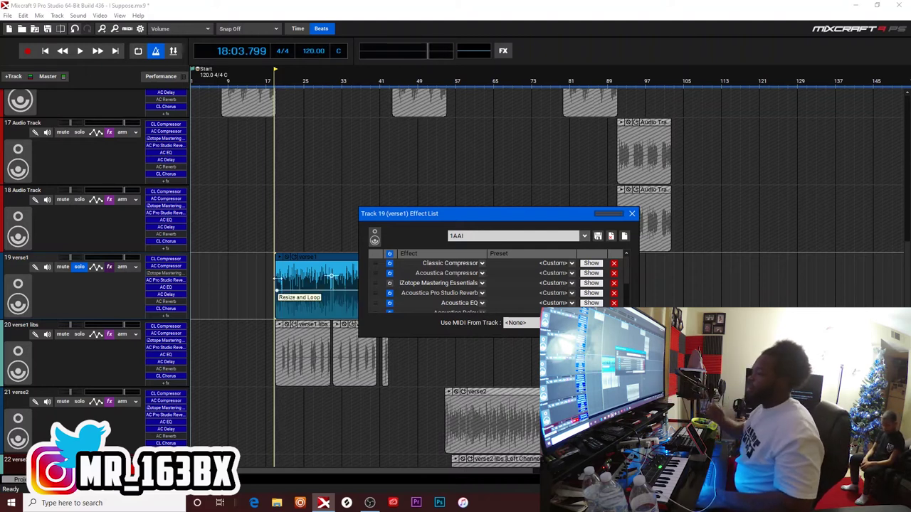
pyautogui.press('space')
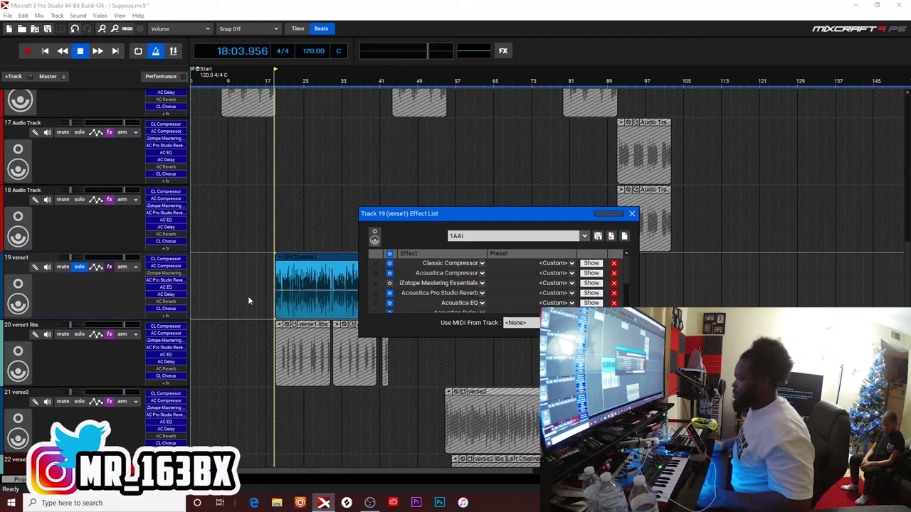
pyautogui.press('space')
pyautogui.click(390, 284)
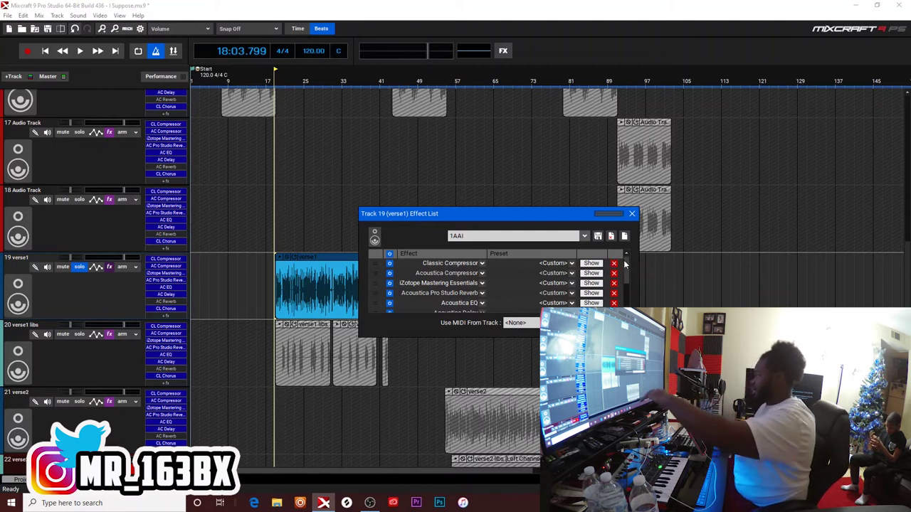
# Look through verse1's effect chain from Classic Compressor down to Classic Chorus and play the verse with the chorus enabled.
pyautogui.scroll(-1, 625, 264)
pyautogui.scroll(1, 625, 264)
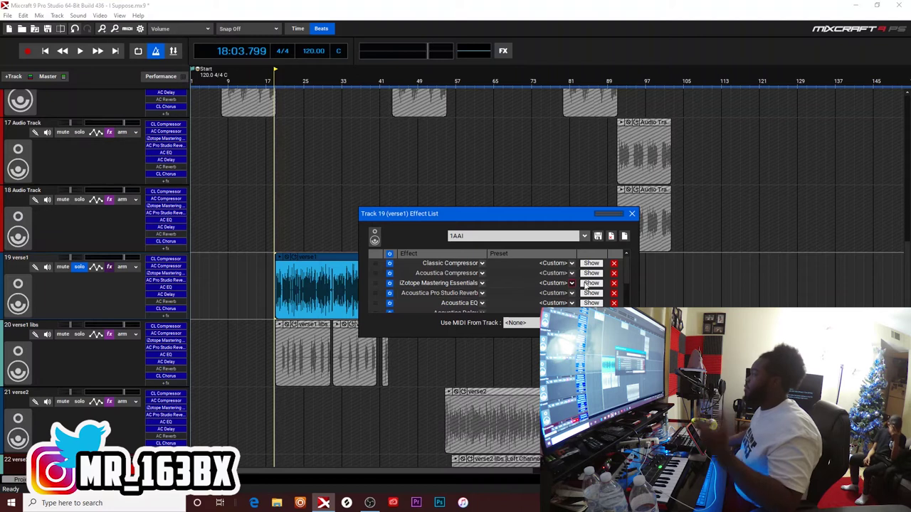
pyautogui.scroll(-2, 625, 284)
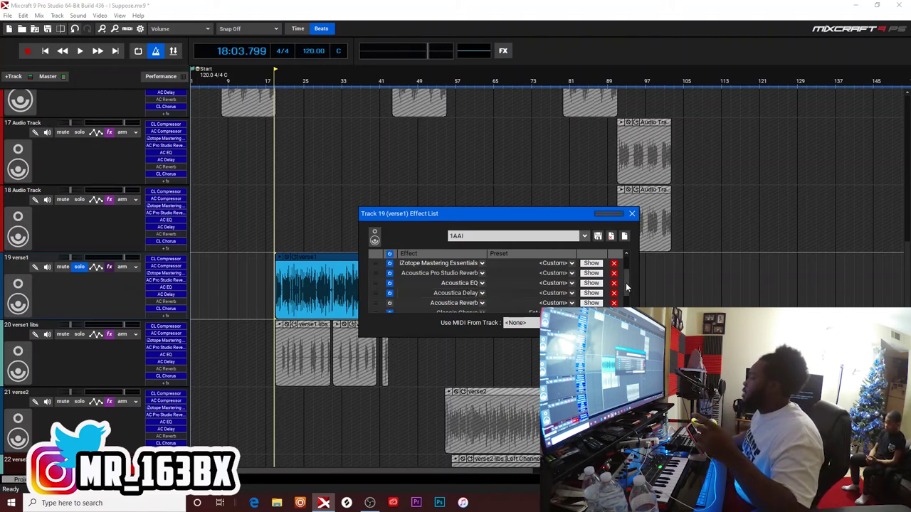
pyautogui.scroll(-1, 626, 285)
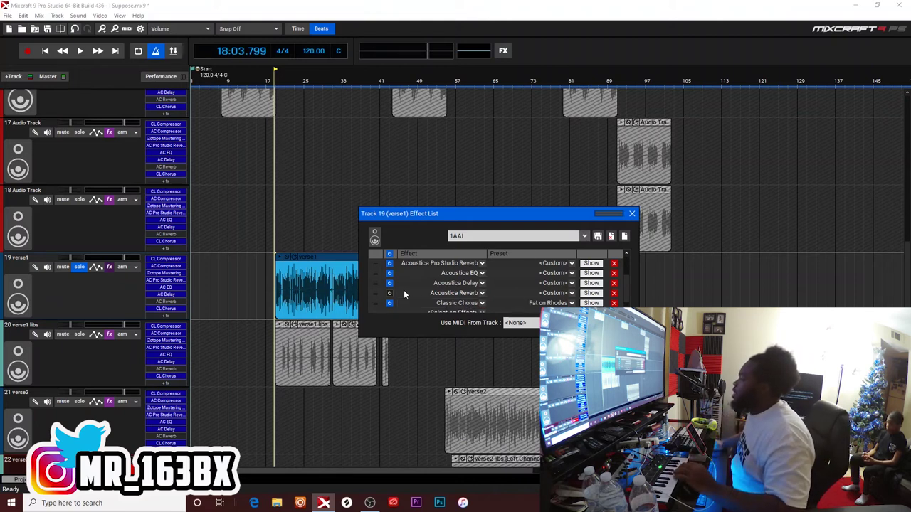
pyautogui.scroll(2, 393, 288)
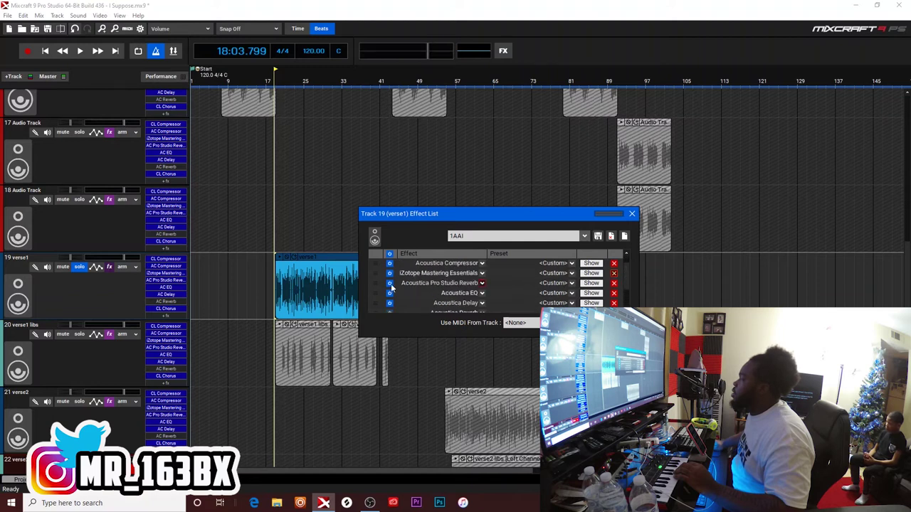
pyautogui.scroll(-3, 628, 266)
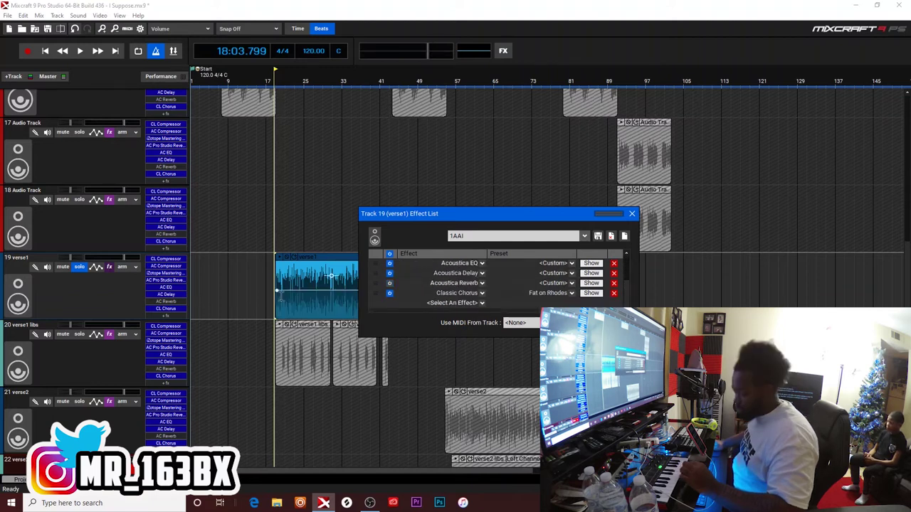
pyautogui.press('space')
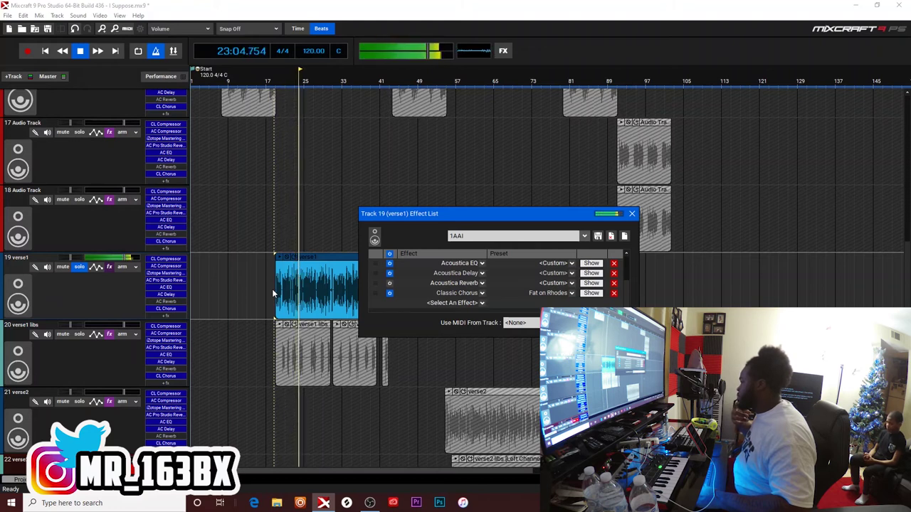
pyautogui.press('space')
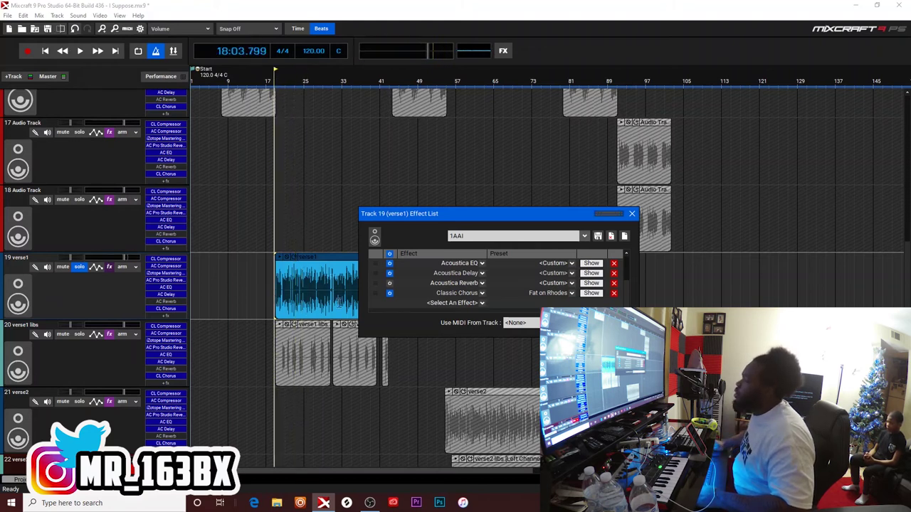
# Bypass Classic Chorus on verse1 to hear the verse without it, and re-enable the effect.
pyautogui.click(390, 293)
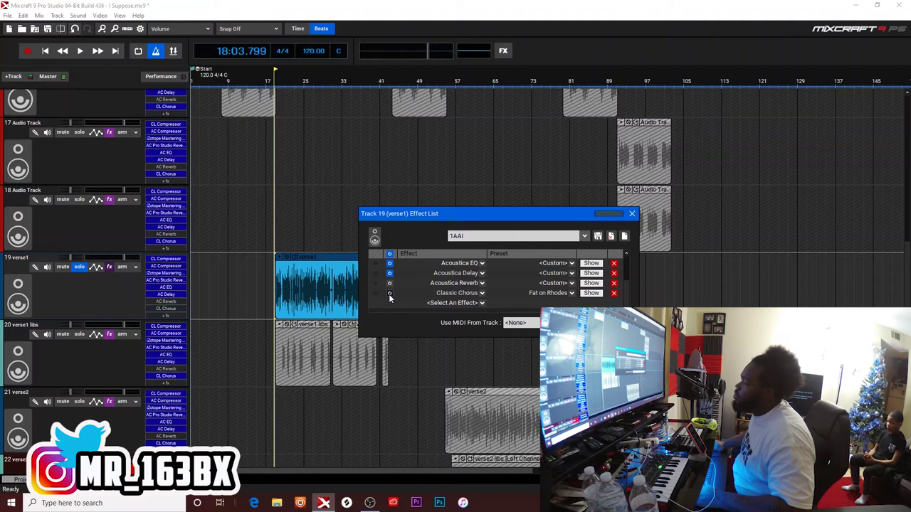
pyautogui.press('space')
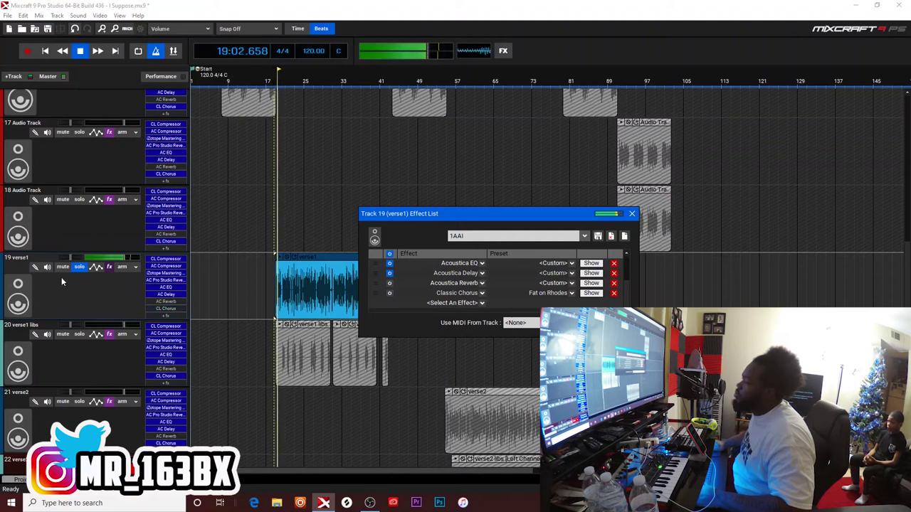
pyautogui.press('space')
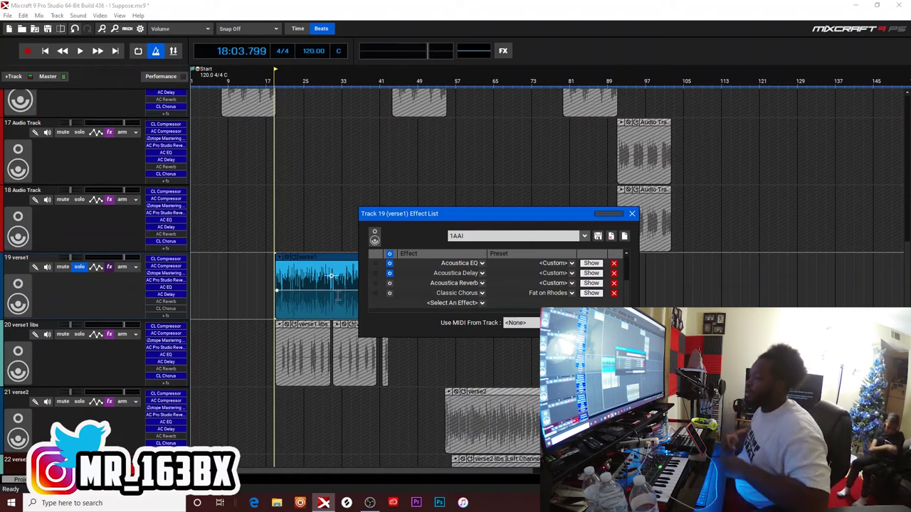
pyautogui.click(390, 293)
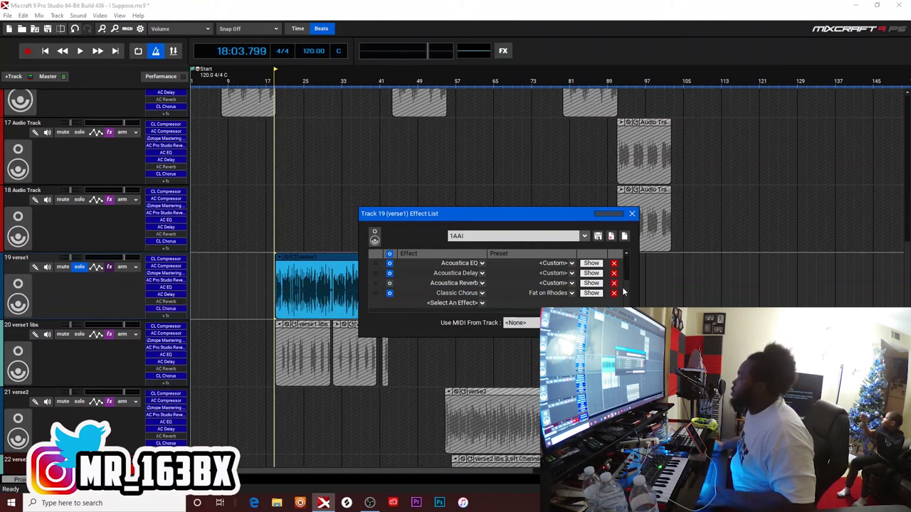
# Compare the verse with Classic Compressor enabled and bypassed, leaving the compressor enabled on verse1.
pyautogui.moveTo(629, 290); pyautogui.dragTo(629, 266)
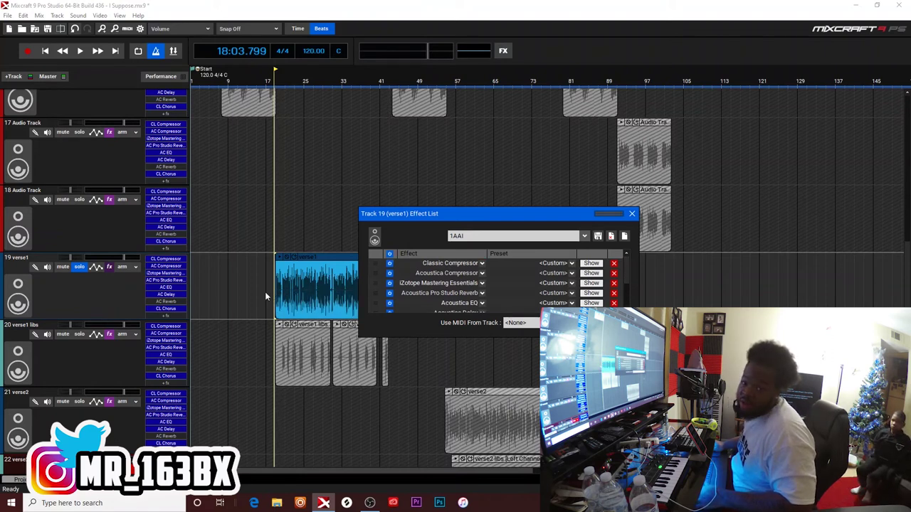
pyautogui.press('space')
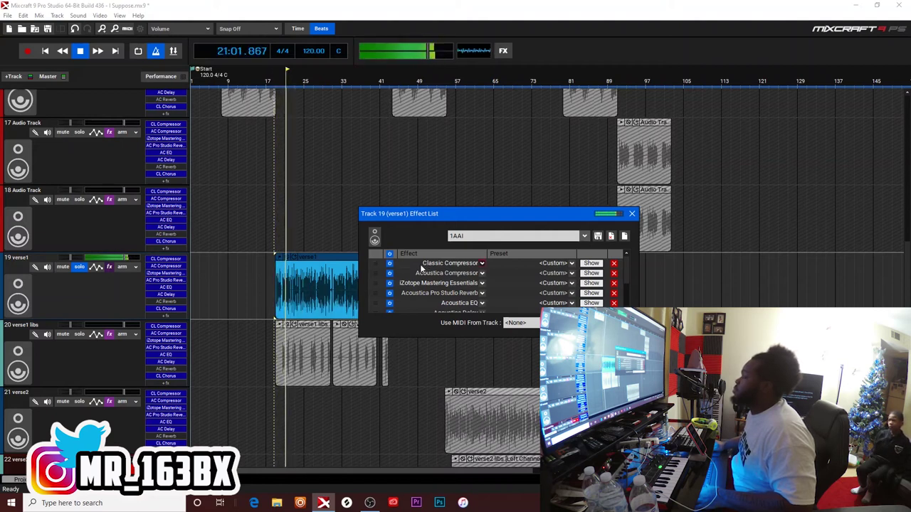
pyautogui.click(390, 264)
pyautogui.press('space')
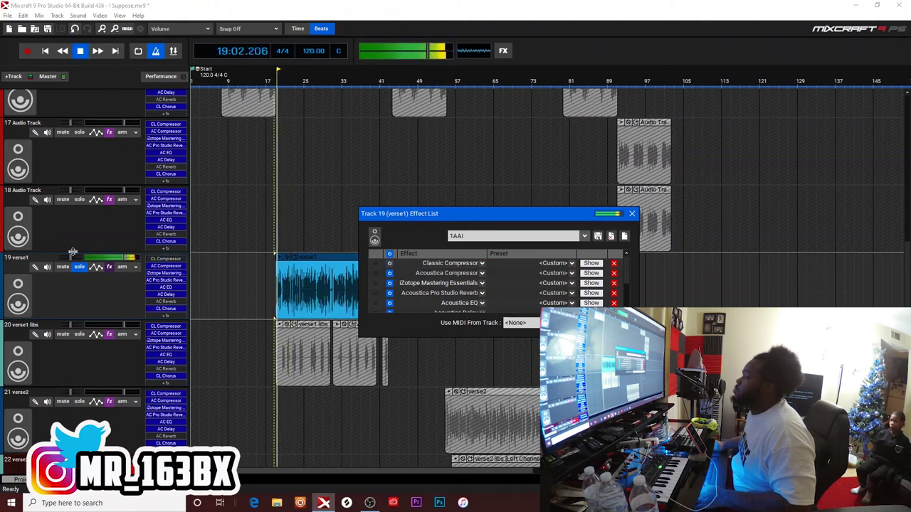
pyautogui.press('space')
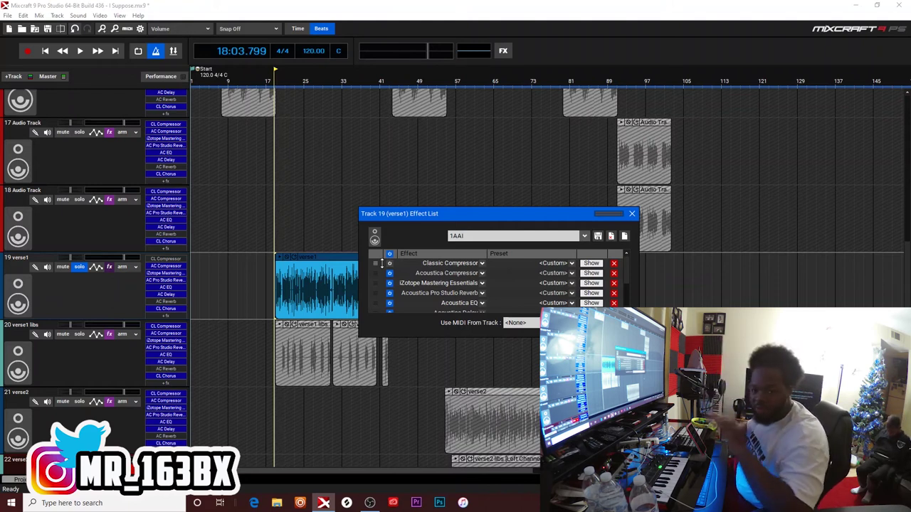
pyautogui.click(390, 263)
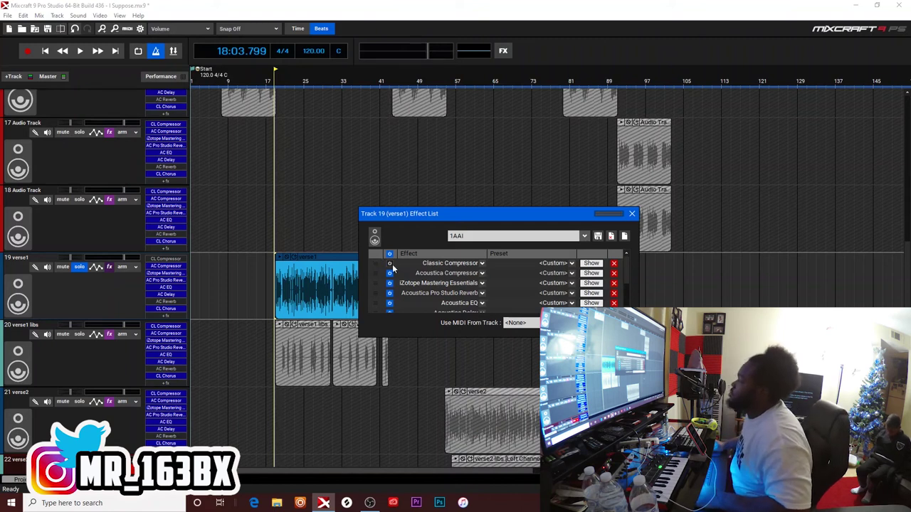
pyautogui.click(390, 264)
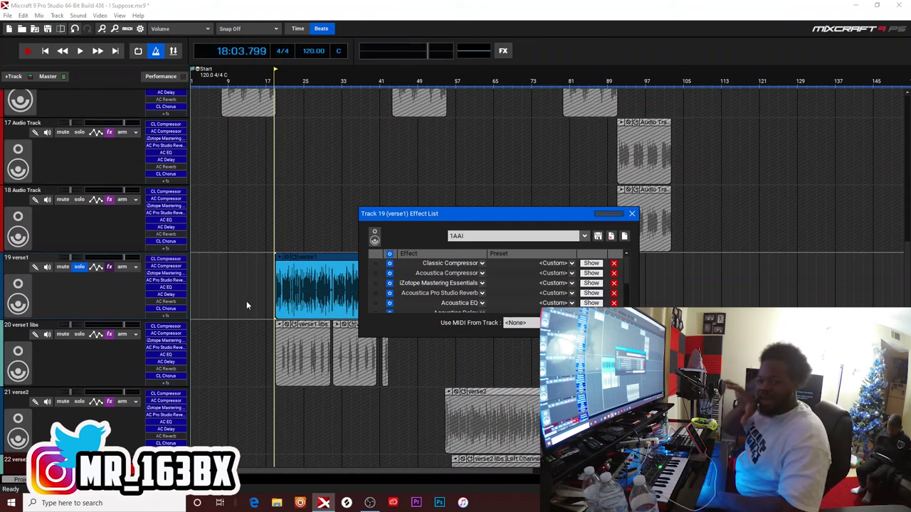
pyautogui.press('space')
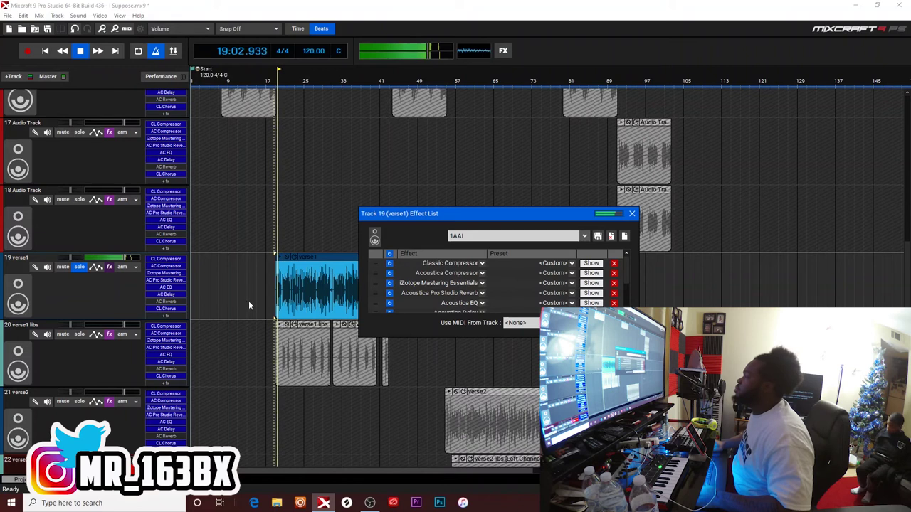
pyautogui.press('space')
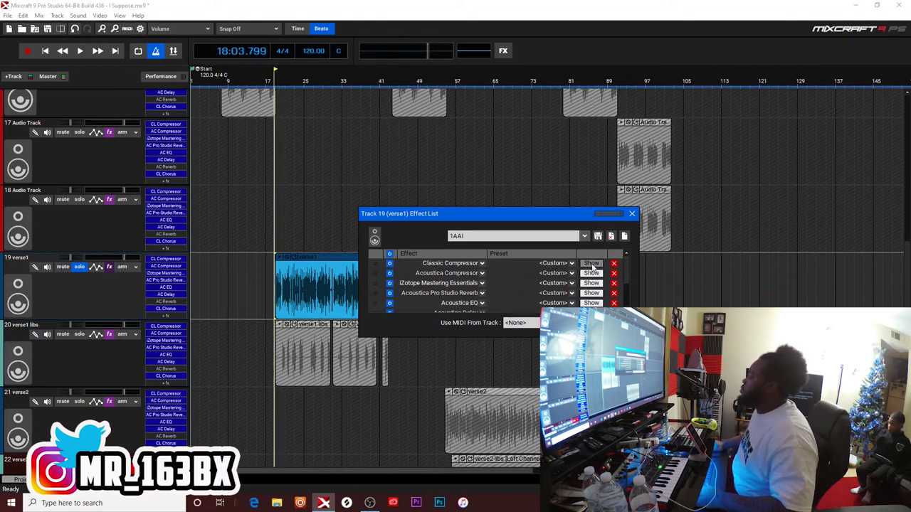
# Close the verse1 effect list and take the track out of solo after replaying the verse.
pyautogui.click(631, 214)
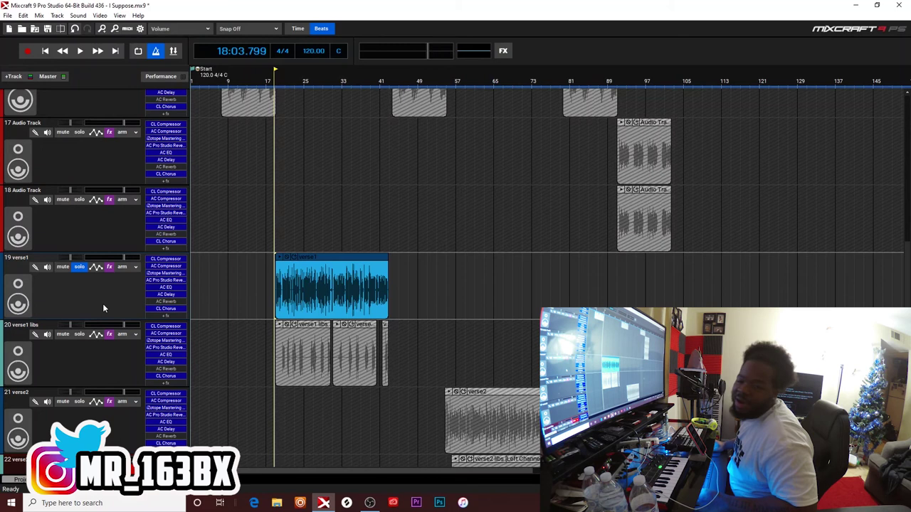
pyautogui.press('space')
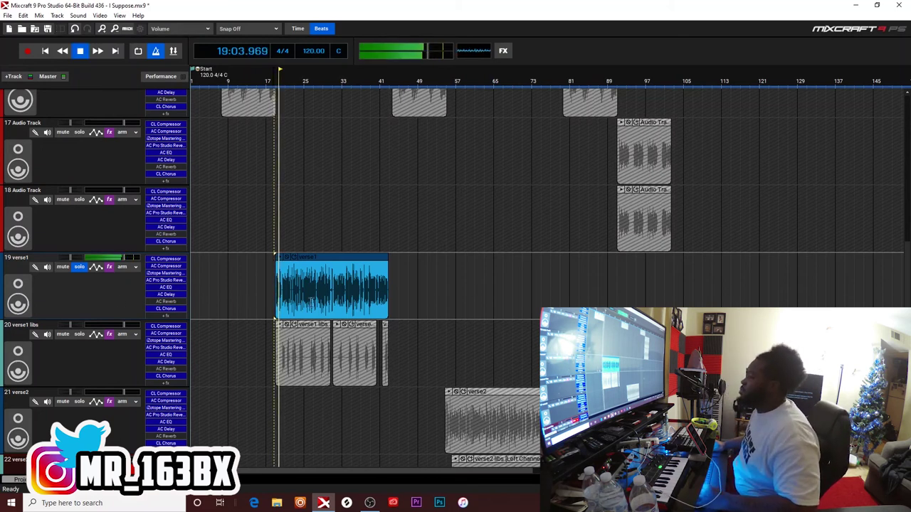
pyautogui.press('space')
pyautogui.click(80, 267)
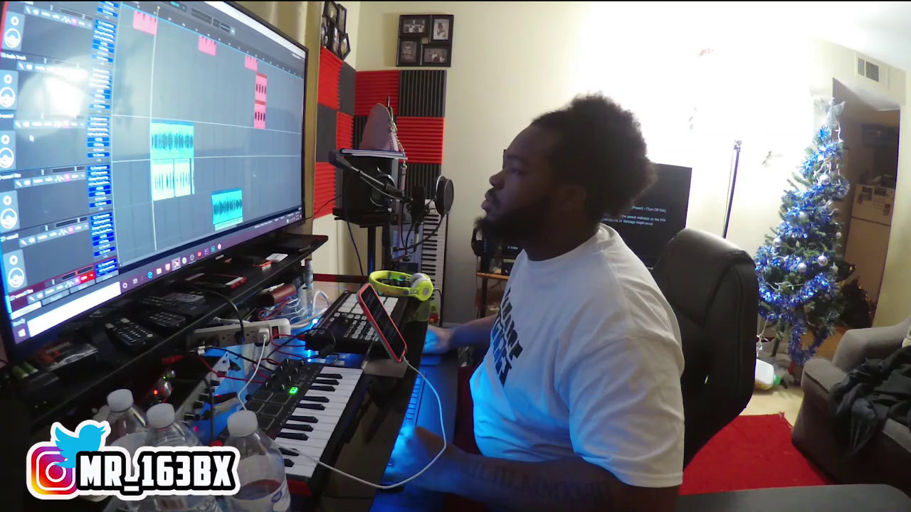